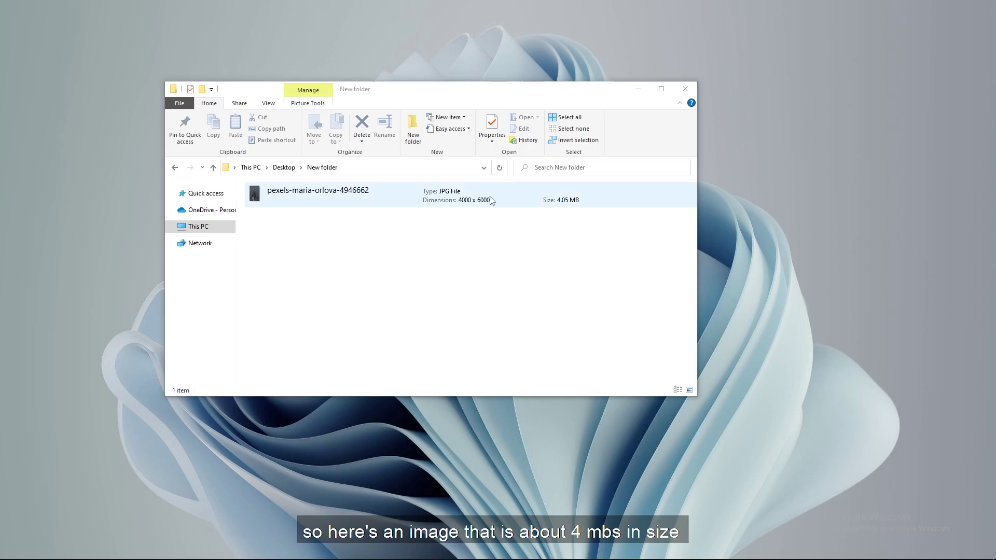
# Step: Open the portrait photo in Photoshop using Open with, and bring up the File menu
pyautogui.doubleClick(368, 199)
pyautogui.scroll(1, 384, 212)
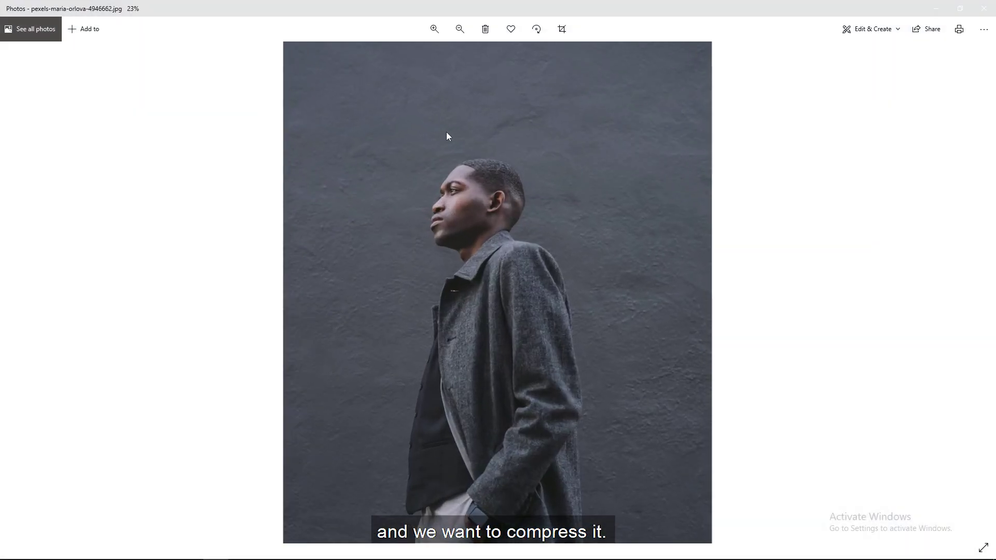
pyautogui.scroll(2, 446, 132)
pyautogui.scroll(-3, 417, 237)
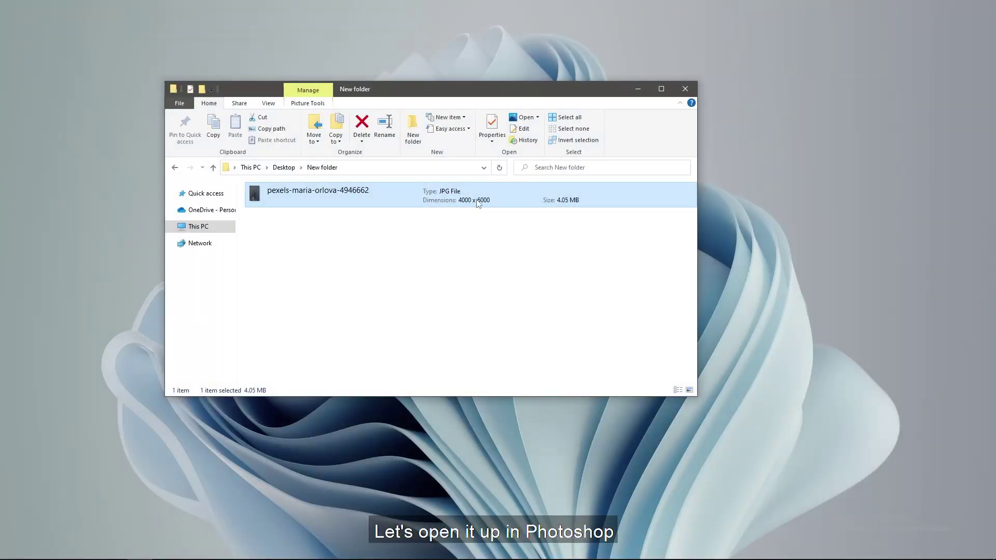
pyautogui.rightClick(460, 202)
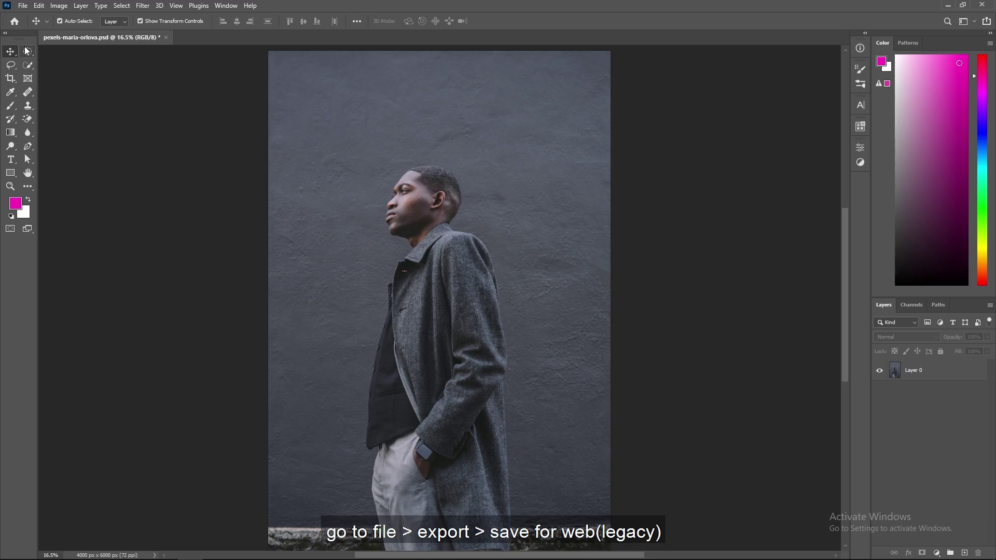
pyautogui.click(22, 5)
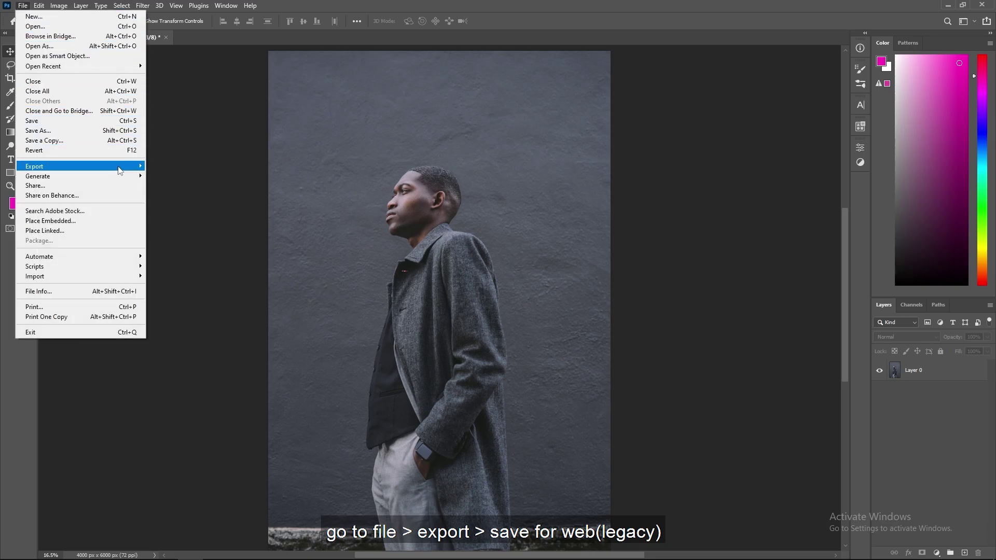
pyautogui.moveTo(35, 165)
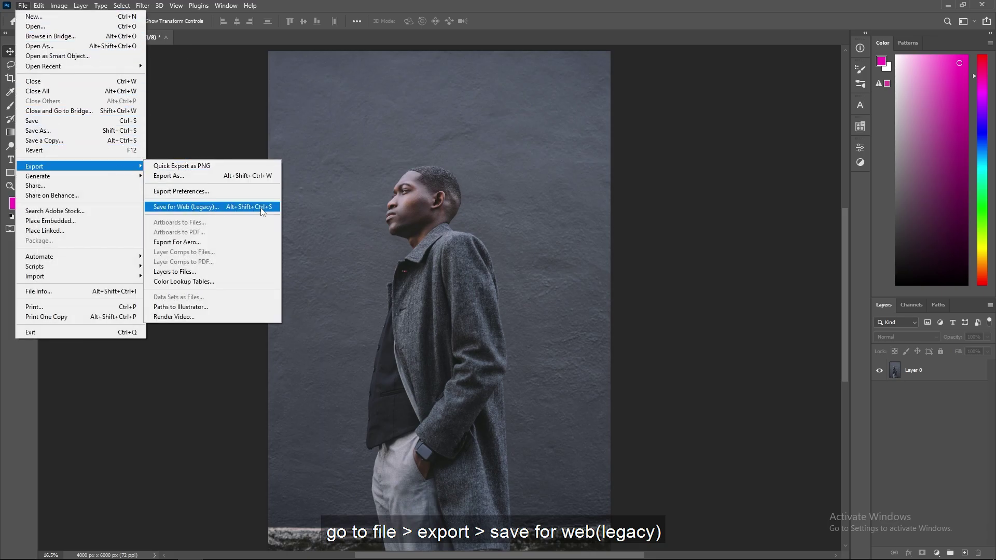
# Step: Open Save for Web (Legacy) and show the face at 50% preview zoom
pyautogui.click(275, 208)
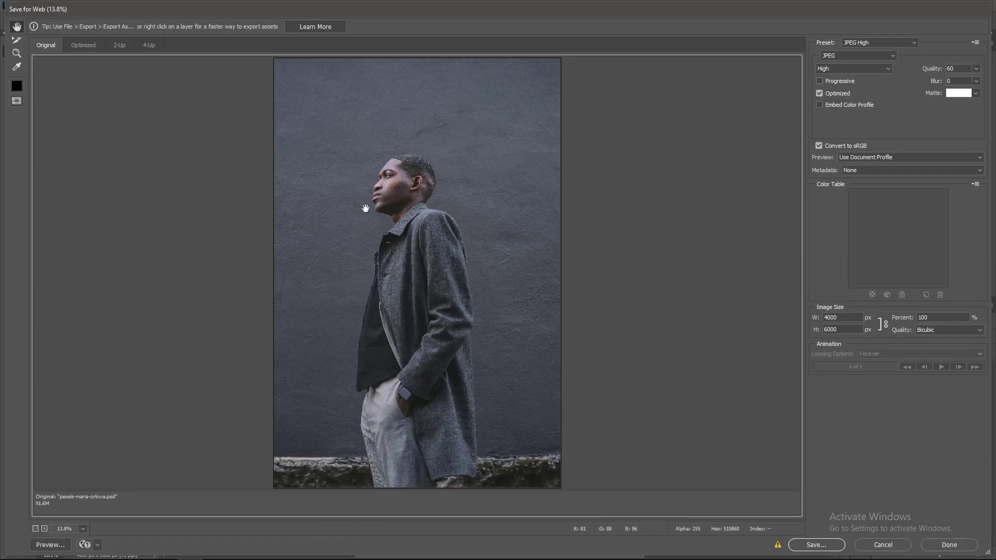
pyautogui.rightClick(358, 187)
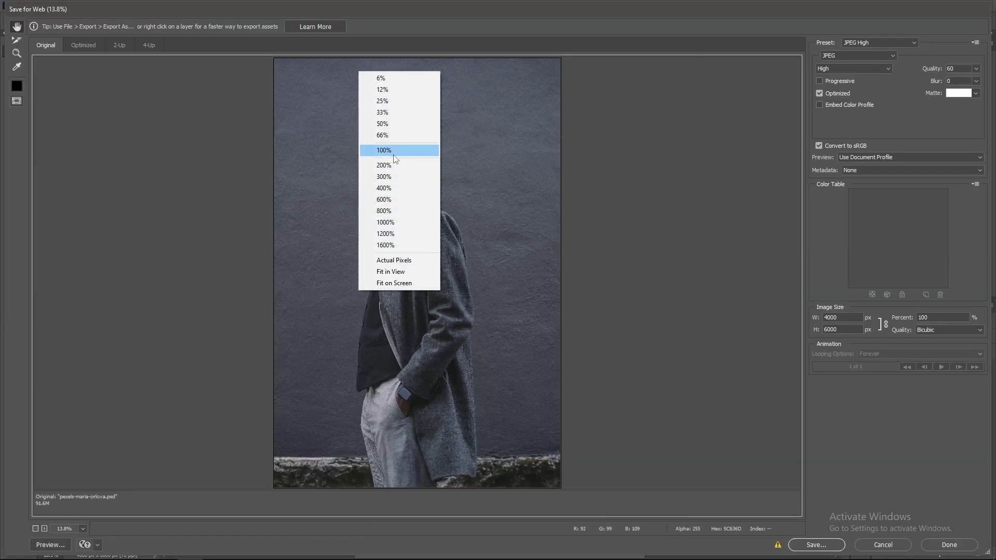
pyautogui.click(383, 124)
pyautogui.moveTo(398, 145)
pyautogui.mouseDown()
pyautogui.moveTo(374, 274)
pyautogui.moveTo(389, 296)
pyautogui.mouseUp()
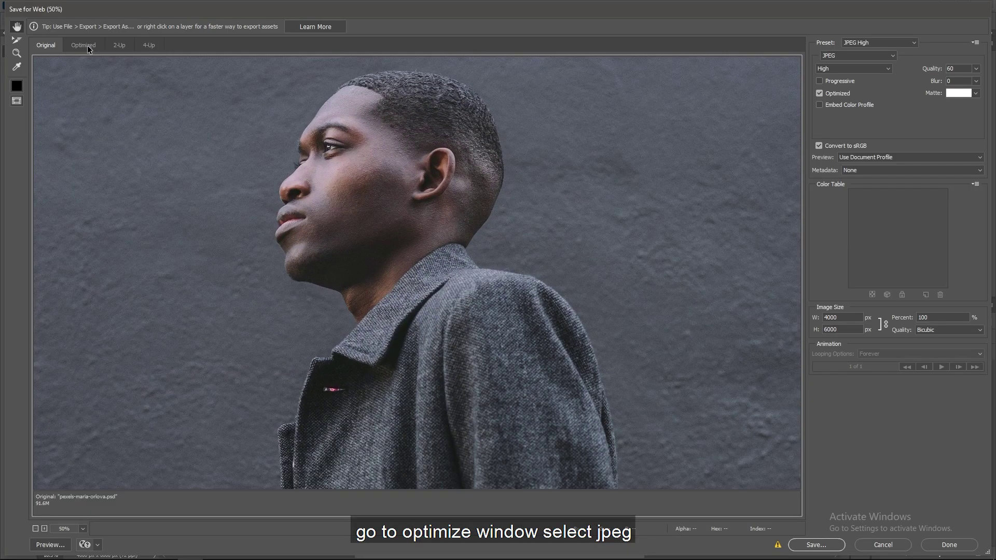
# Step: In the Optimized view, choose JPEG format with the Medium quality preset
pyautogui.click(87, 45)
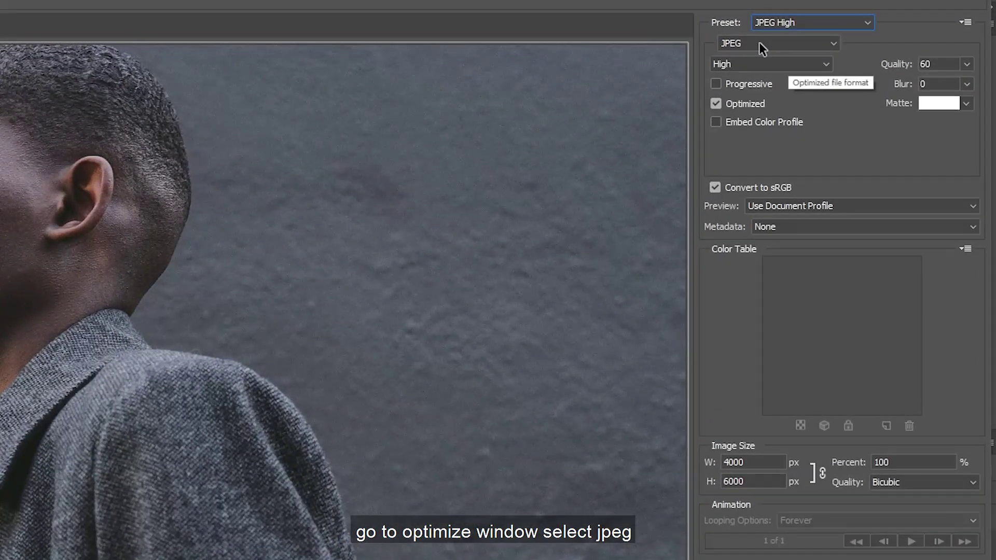
pyautogui.click(770, 40)
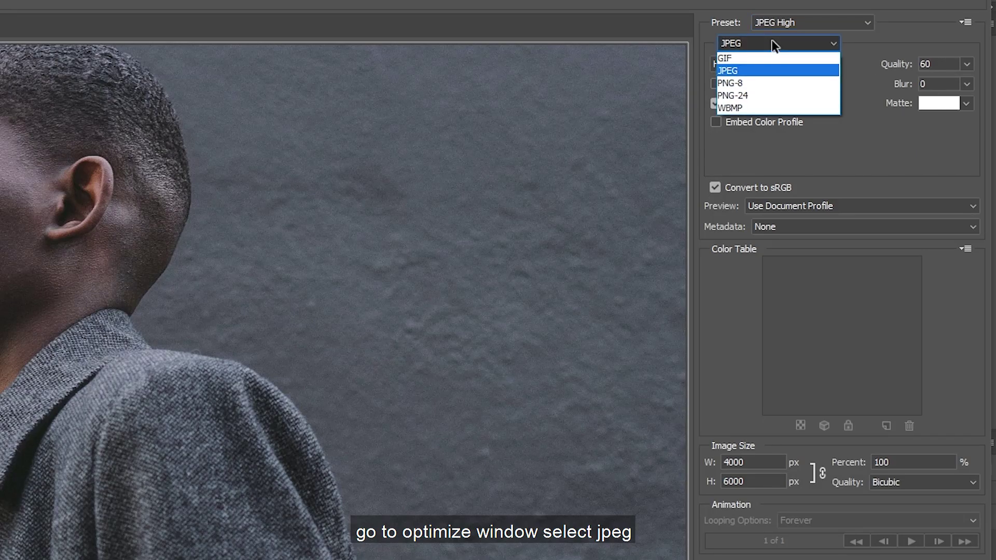
pyautogui.click(776, 70)
pyautogui.click(787, 63)
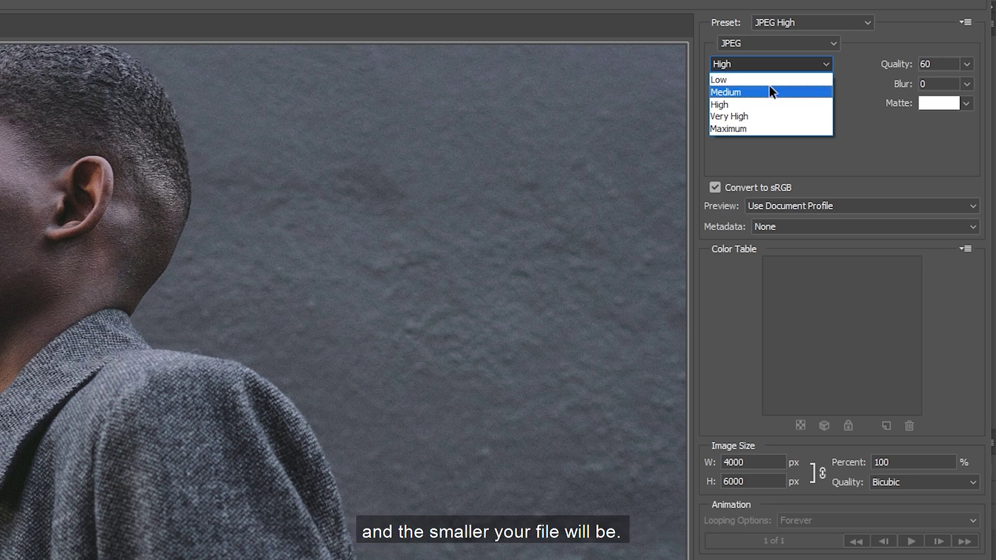
pyautogui.click(770, 87)
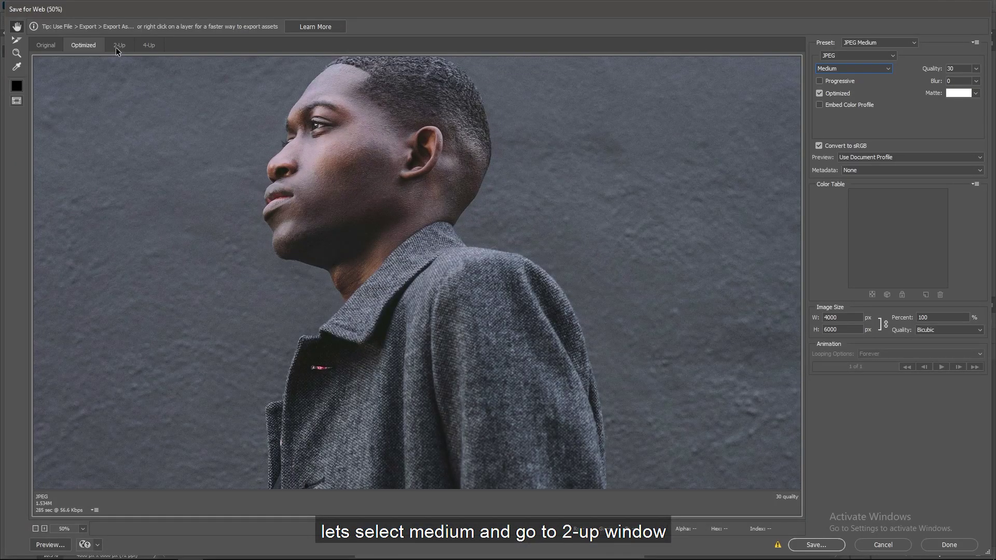
# Step: Switch to 2-Up view, center the face, and set JPEG quality to 20
pyautogui.click(119, 46)
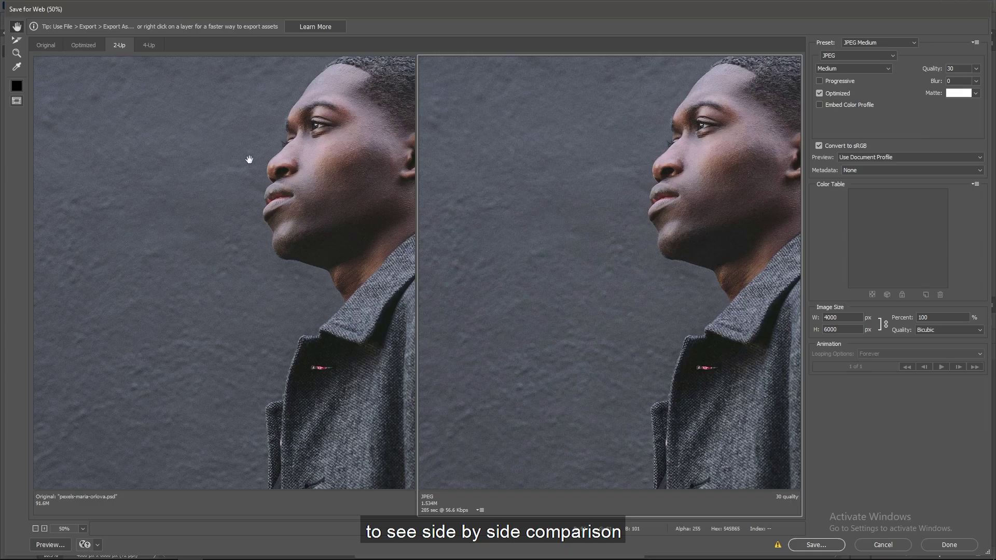
pyautogui.moveTo(249, 159); pyautogui.dragTo(99, 173)
pyautogui.moveTo(179, 176); pyautogui.dragTo(182, 185)
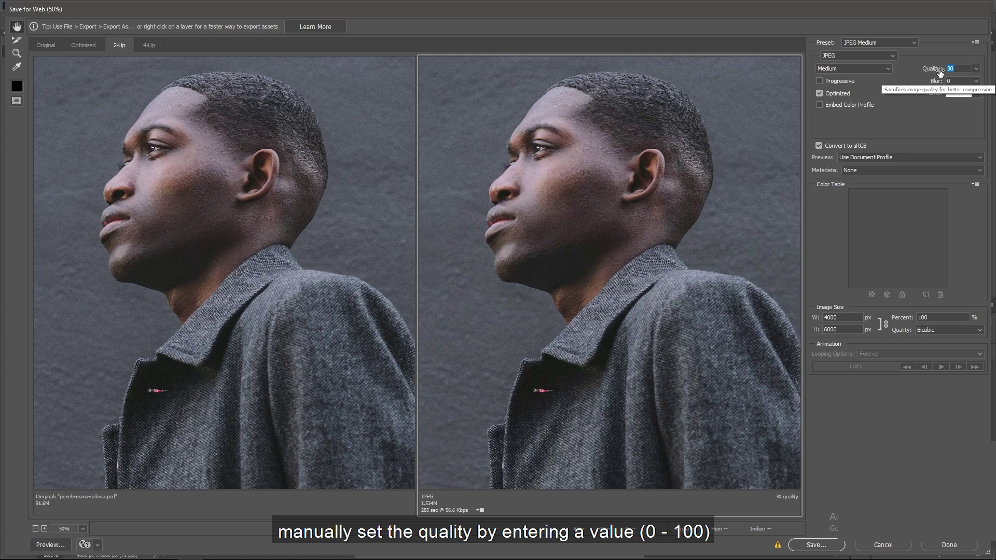
pyautogui.write('2')
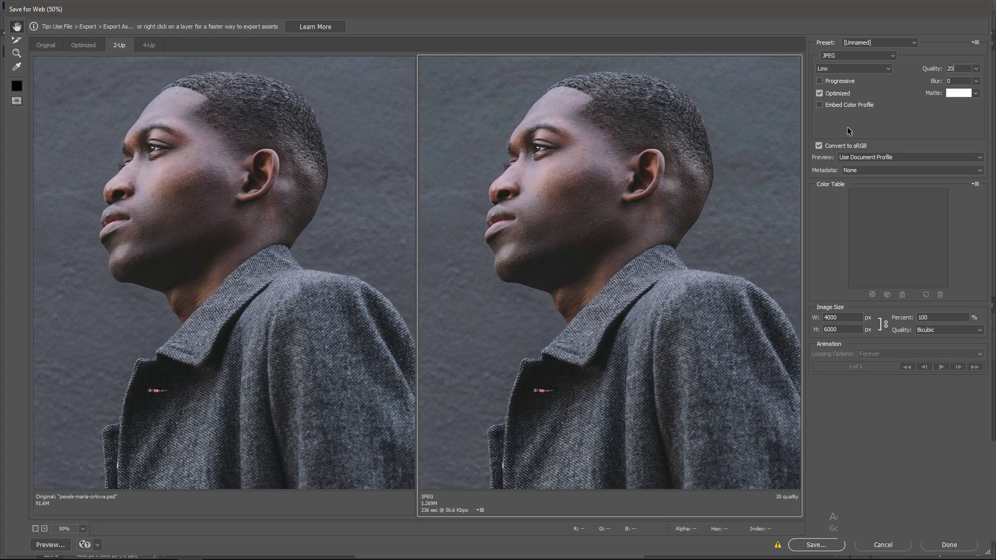
# Step: Inspect both previews at 800%, 100% and 33.3% zoom
pyautogui.rightClick(201, 135)
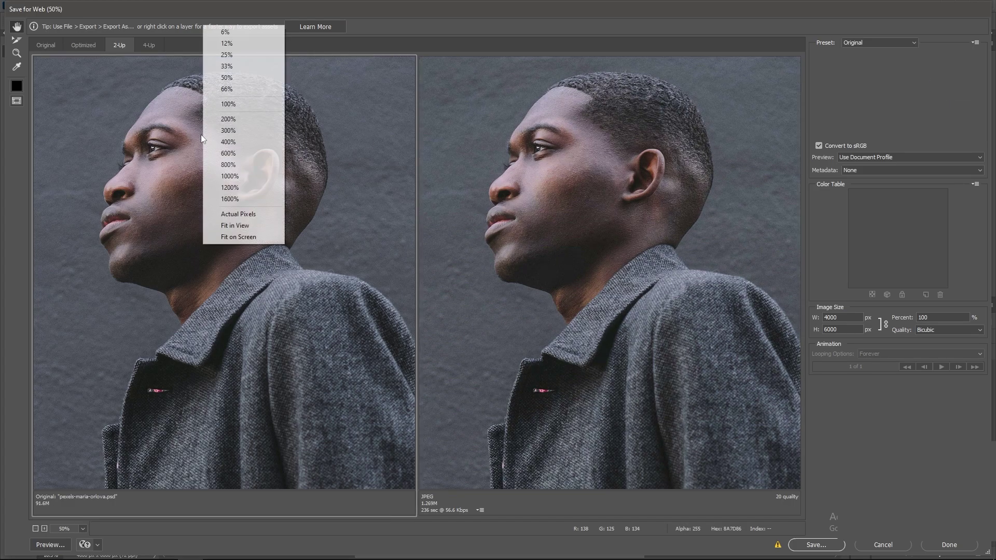
pyautogui.click(276, 166)
pyautogui.moveTo(308, 196); pyautogui.dragTo(317, 291)
pyautogui.rightClick(301, 209)
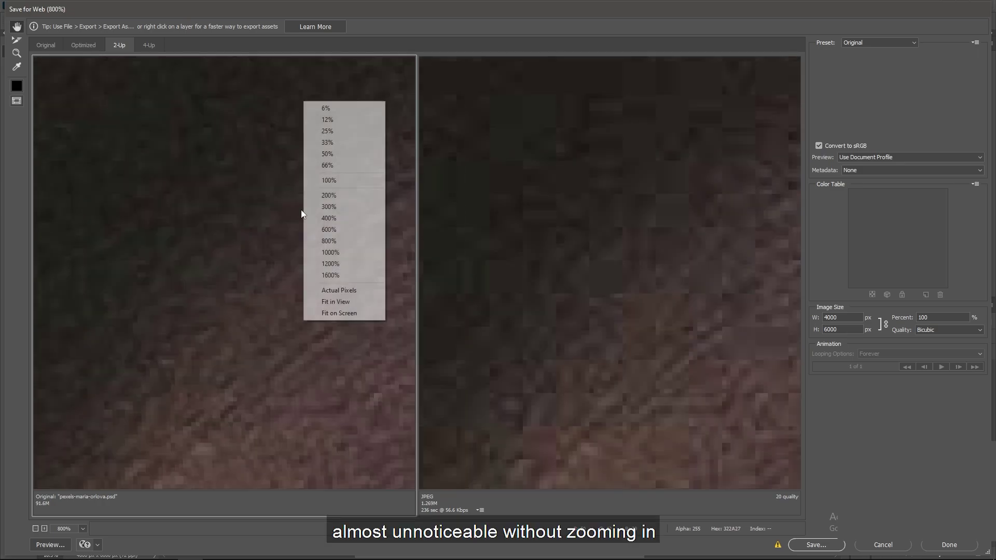
pyautogui.click(334, 181)
pyautogui.moveTo(305, 172)
pyautogui.mouseDown()
pyautogui.moveTo(295, 220)
pyautogui.moveTo(330, 207)
pyautogui.moveTo(307, 226)
pyautogui.moveTo(290, 201)
pyautogui.mouseUp()
pyautogui.rightClick(290, 201)
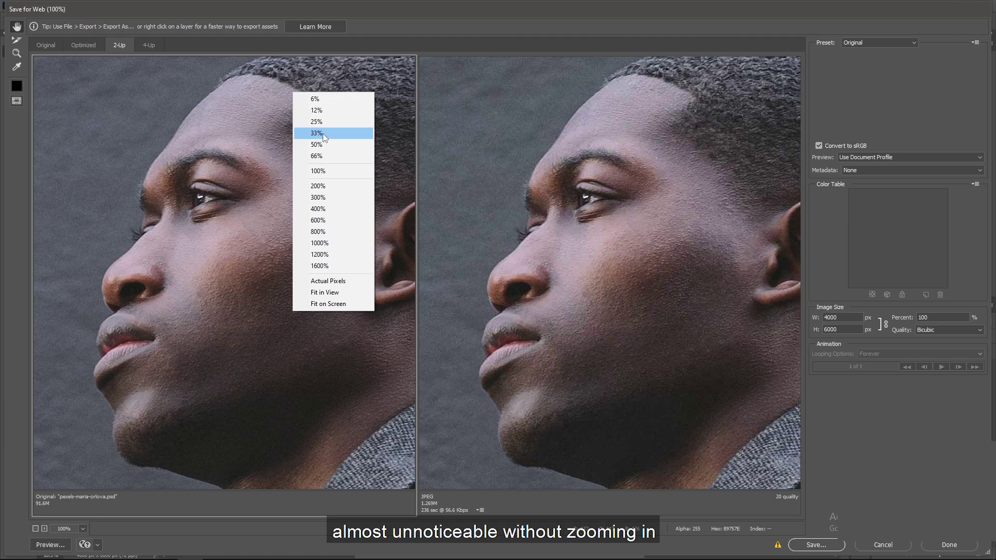
pyautogui.click(323, 133)
pyautogui.moveTo(320, 247)
pyautogui.mouseDown()
pyautogui.moveTo(305, 191)
pyautogui.moveTo(252, 156)
pyautogui.moveTo(306, 134)
pyautogui.mouseUp()
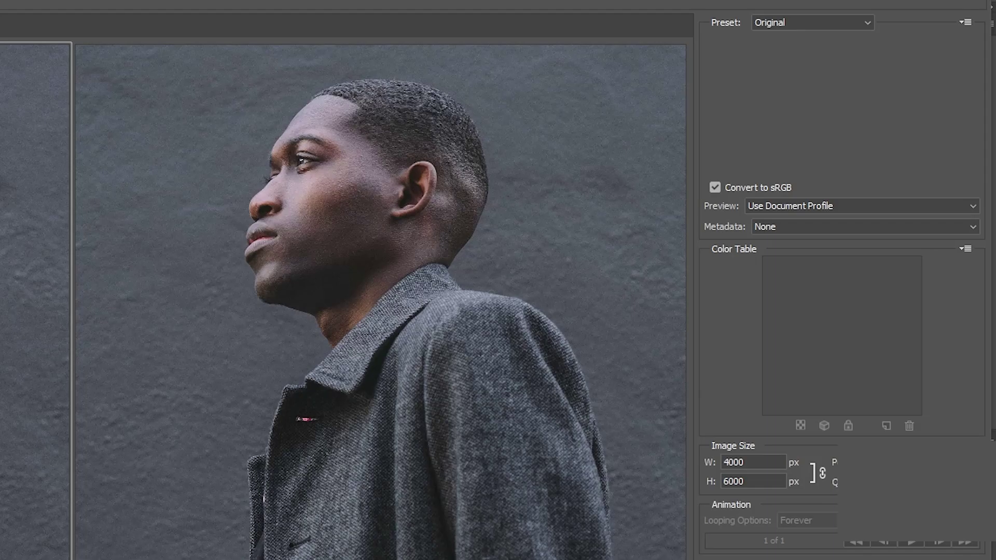
# Step: Apply a 0.5 blur to the optimized JPEG and nudge the preview lower
pyautogui.click(247, 506)
pyautogui.write('0.')
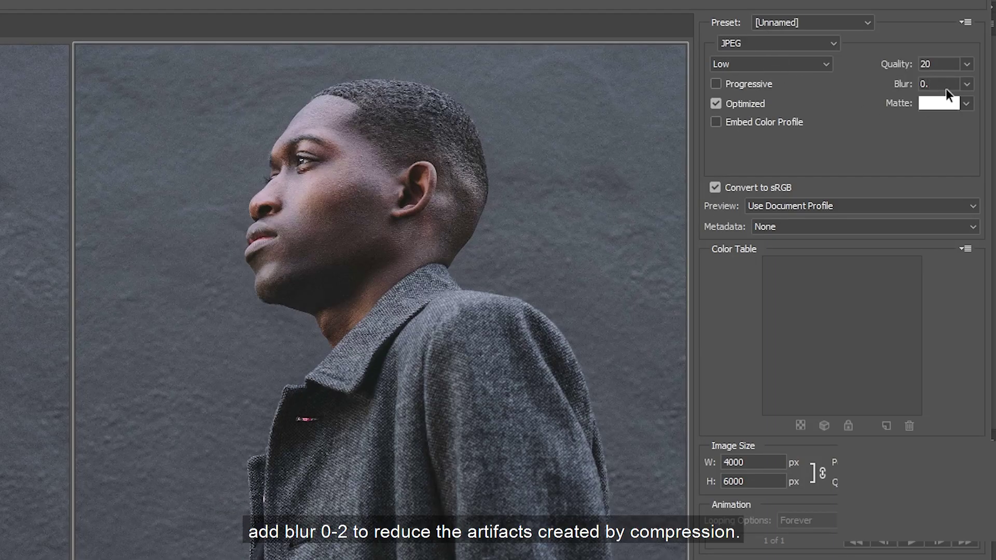
pyautogui.write('5')
pyautogui.moveTo(311, 296); pyautogui.dragTo(308, 336)
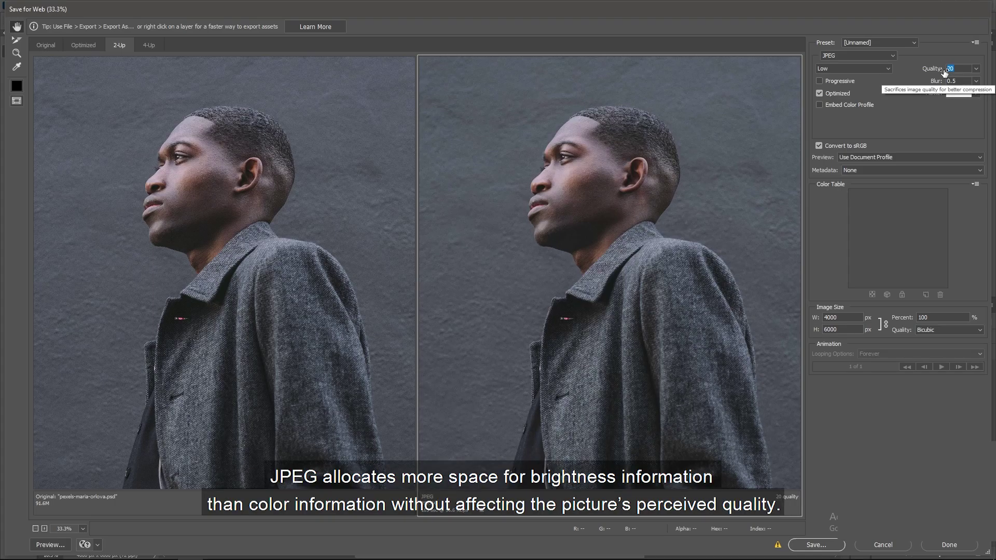
pyautogui.write('10')
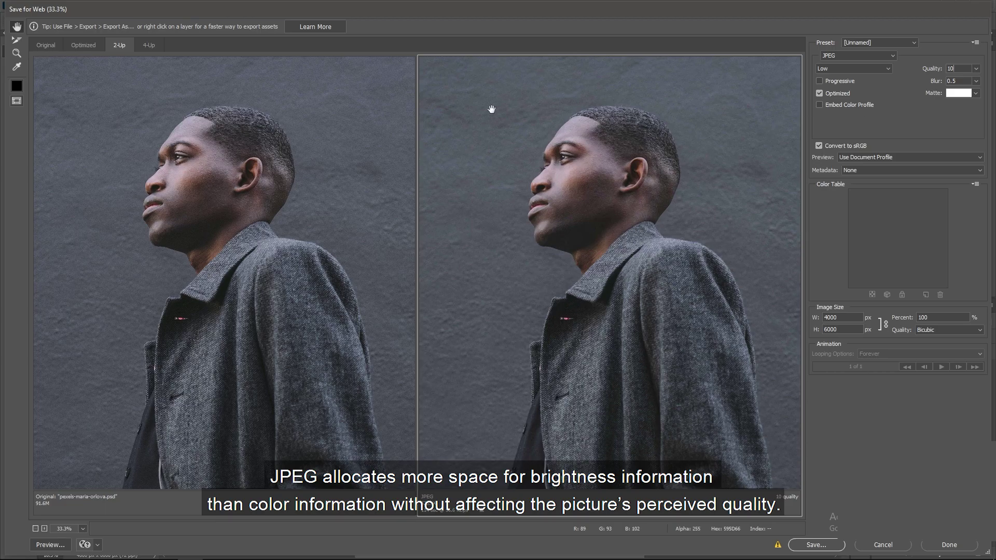
# Step: Set JPEG quality to 15 after trying 10, checking artifacts at 100% and 200% zoom
pyautogui.moveTo(281, 194); pyautogui.dragTo(241, 188)
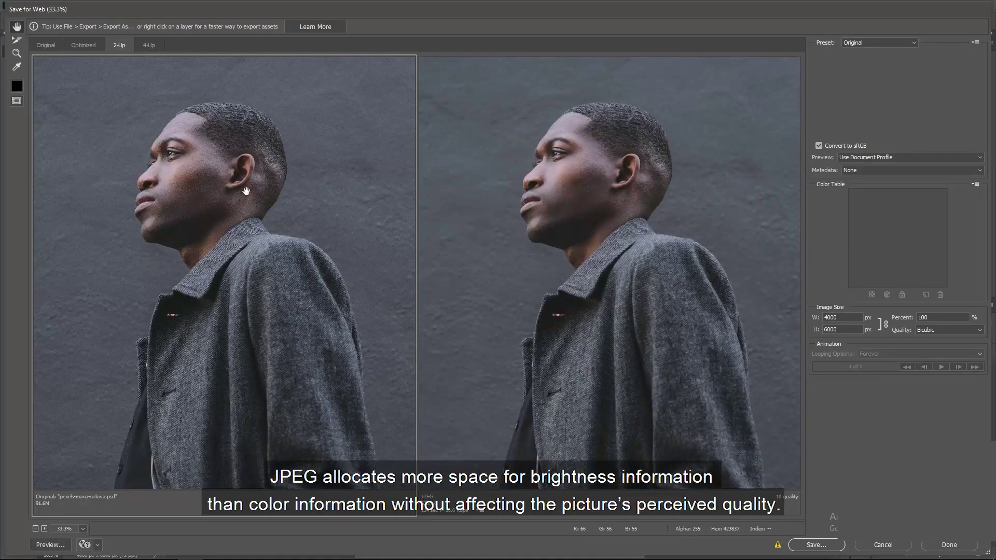
pyautogui.rightClick(240, 188)
pyautogui.click(237, 148)
pyautogui.moveTo(219, 145)
pyautogui.mouseDown()
pyautogui.moveTo(205, 204)
pyautogui.moveTo(227, 262)
pyautogui.moveTo(210, 298)
pyautogui.mouseUp()
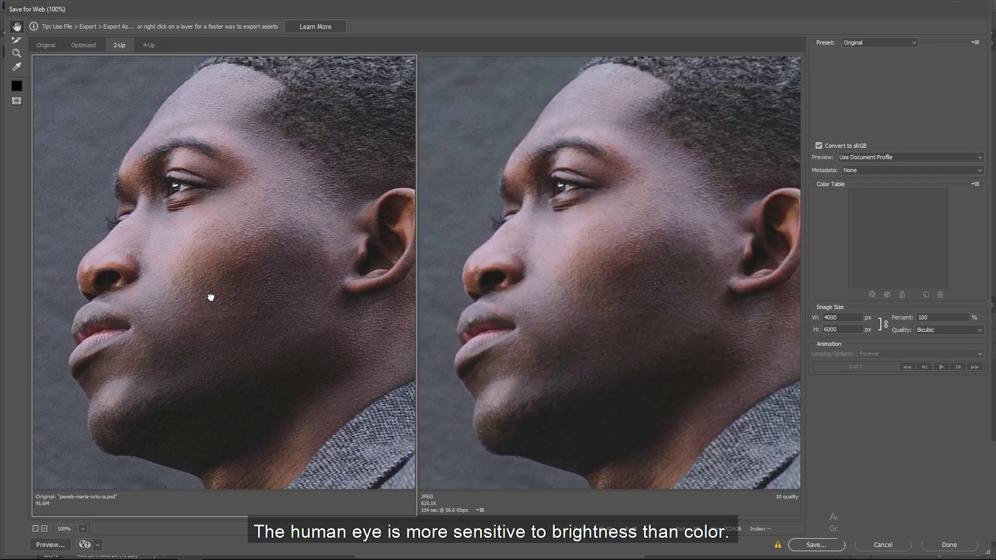
pyautogui.moveTo(198, 248)
pyautogui.mouseDown()
pyautogui.moveTo(178, 218)
pyautogui.moveTo(156, 256)
pyautogui.moveTo(188, 225)
pyautogui.mouseUp()
pyautogui.rightClick(189, 225)
pyautogui.click(204, 212)
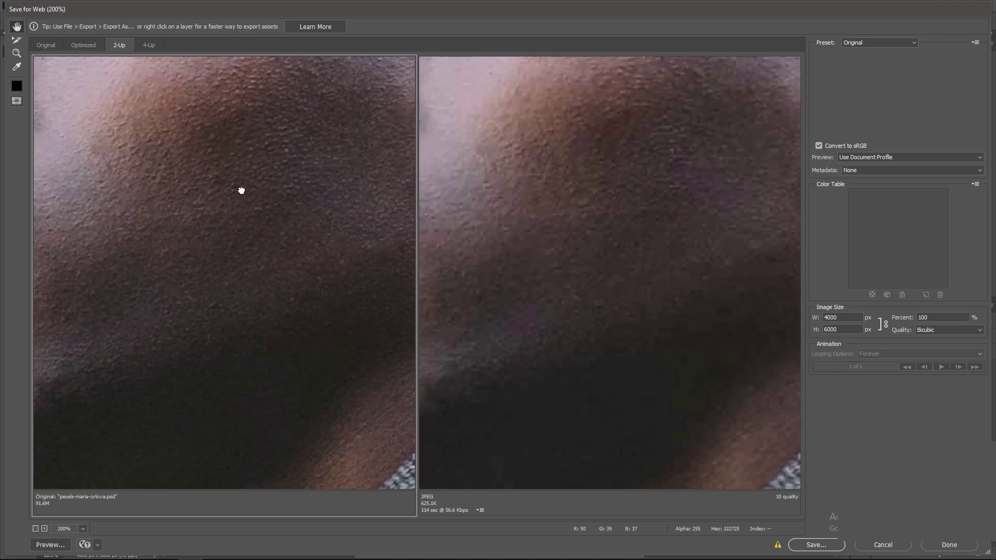
pyautogui.moveTo(241, 190)
pyautogui.mouseDown()
pyautogui.moveTo(189, 179)
pyautogui.moveTo(189, 259)
pyautogui.mouseUp()
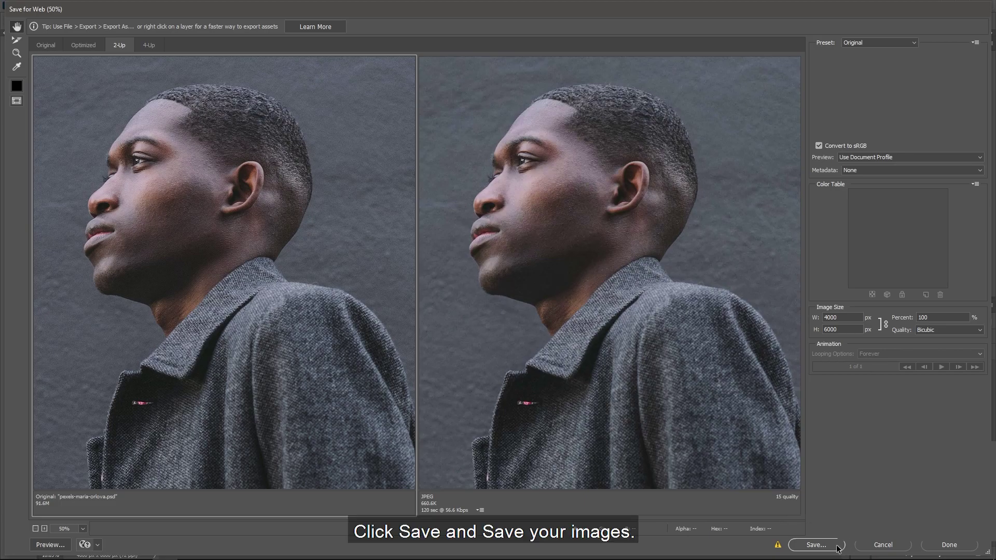
# Step: Save the optimized JPEG into the same folder as the original photo
pyautogui.click(813, 545)
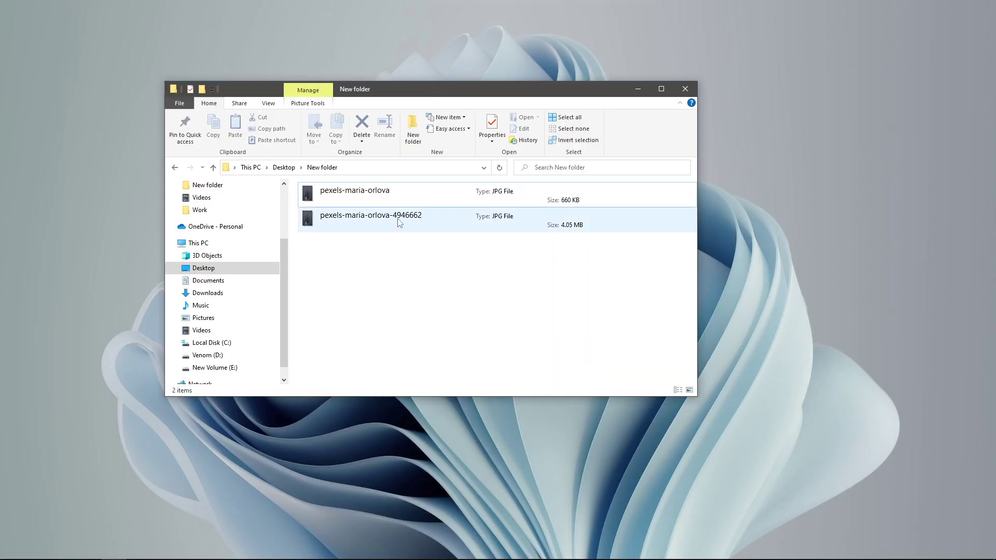
# Step: Confirm the new copy is 660 KB, then open the 4.05 MB original
pyautogui.click(408, 193)
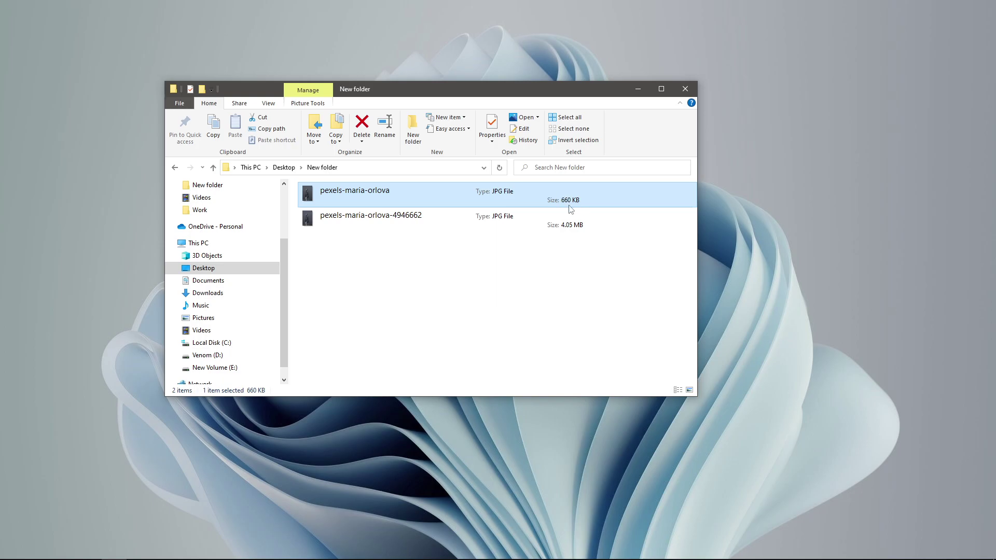
pyautogui.doubleClick(513, 221)
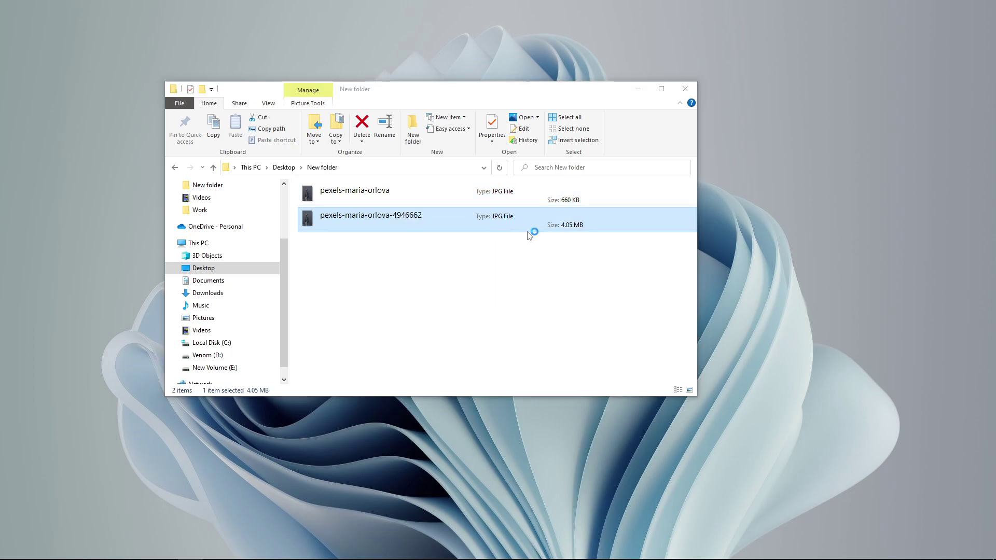